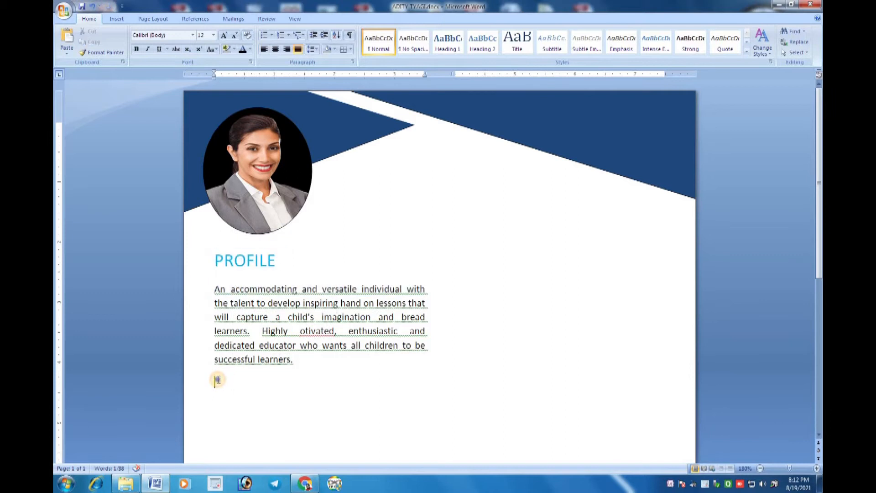
- Duplicate the PROFILE heading below the profile paragraph, change the copy to CONTACT and delete the pasted sentence under it
click(242, 276)
drag(278, 357, 215, 357)
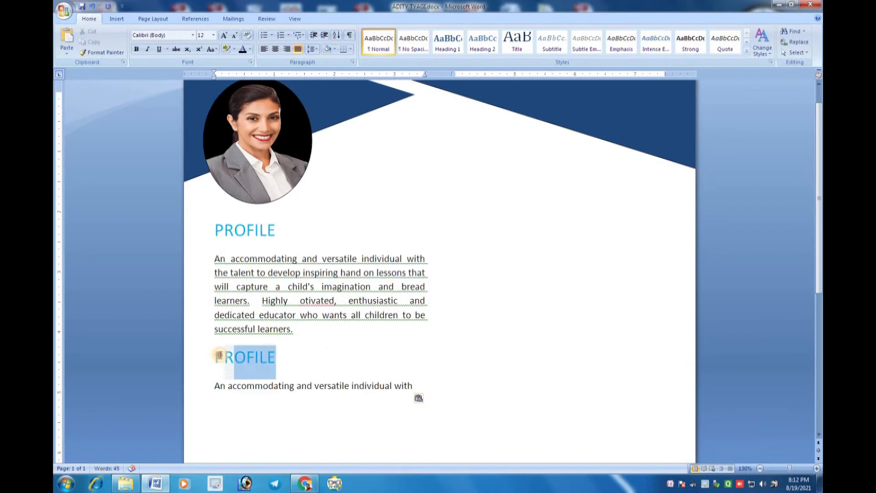
text(CONTACT)
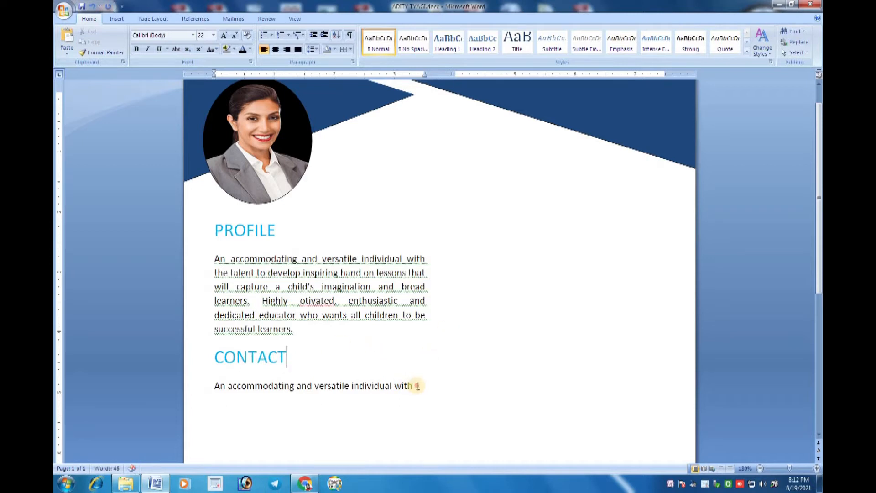
drag(417, 386, 218, 391)
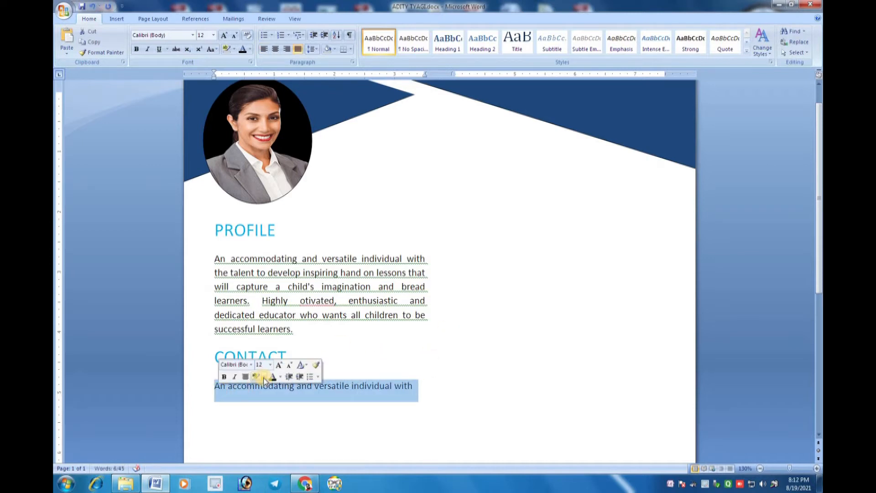
key(Delete)
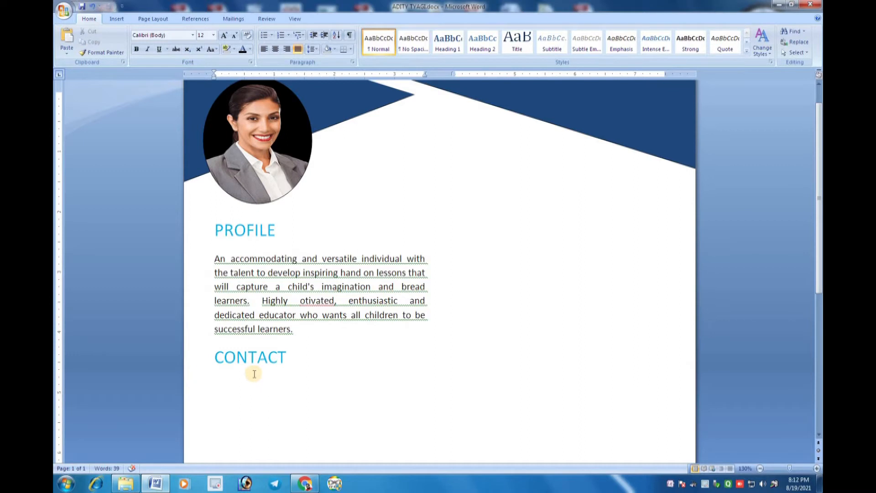
- Search all clip art collections for EMAIL images with the insertion point below the CONTACT heading
click(111, 19)
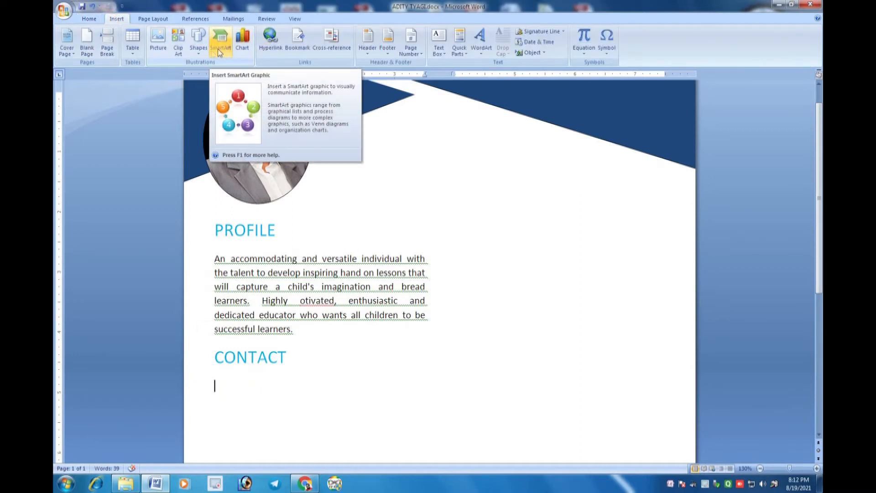
click(184, 47)
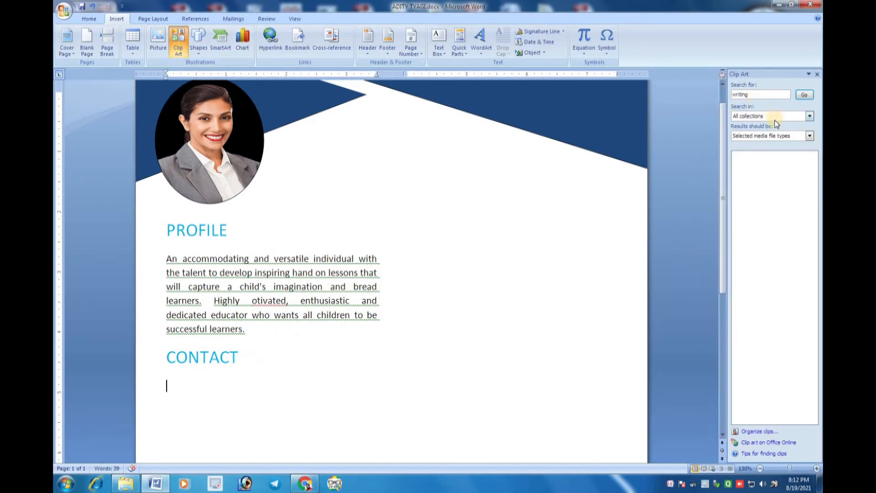
click(764, 94)
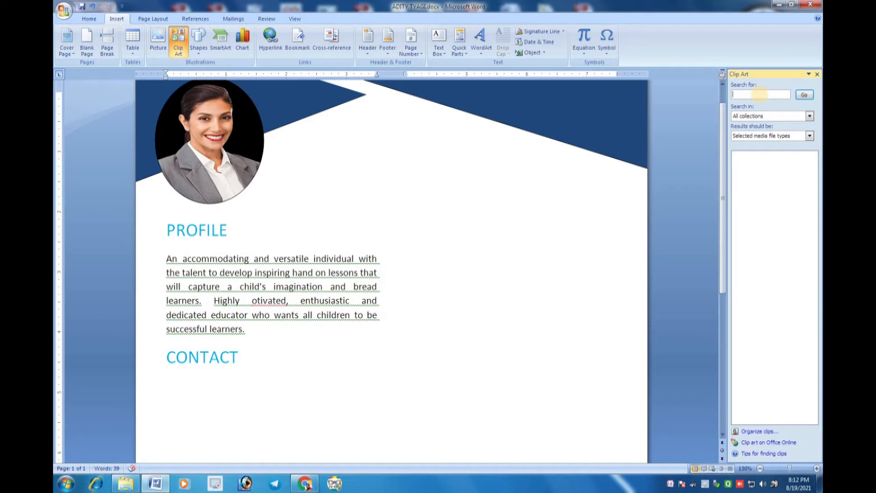
text(EMAIL)
click(803, 95)
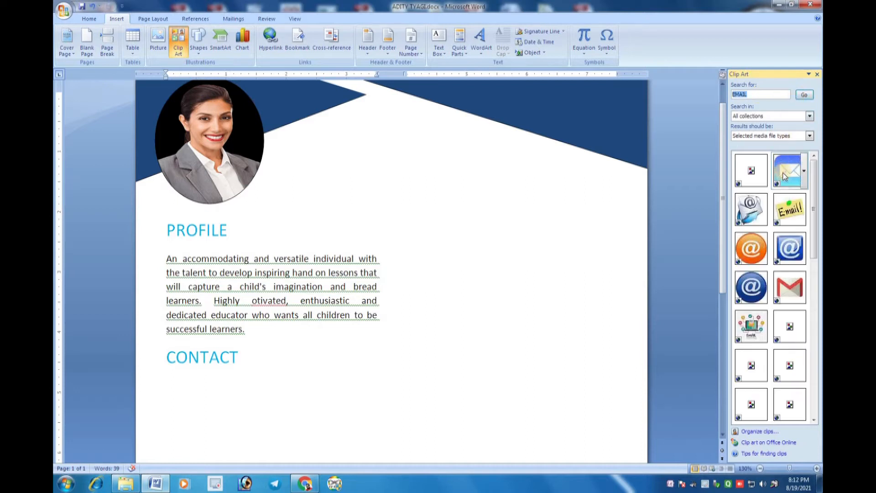
- Insert the Gmail logo below CONTACT, shrink it to about 0.44 by 0.6 inches, and enter the contact's e-mail address beside it
click(787, 283)
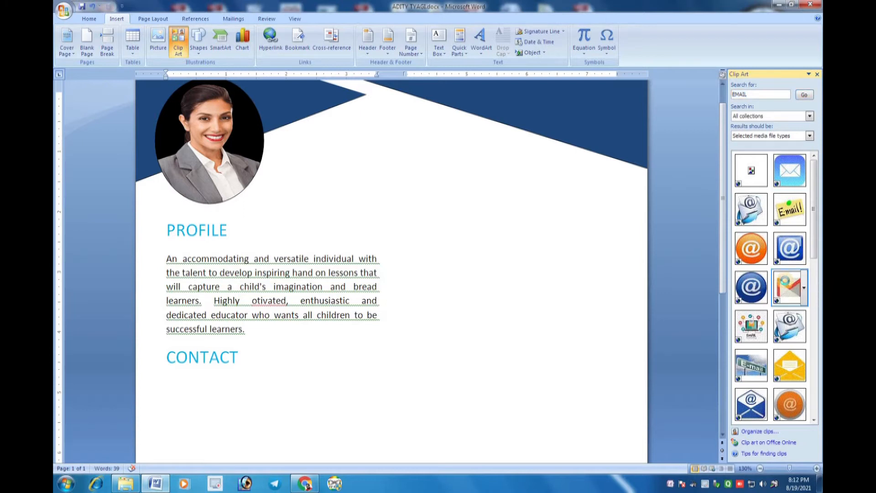
drag(375, 443, 203, 318)
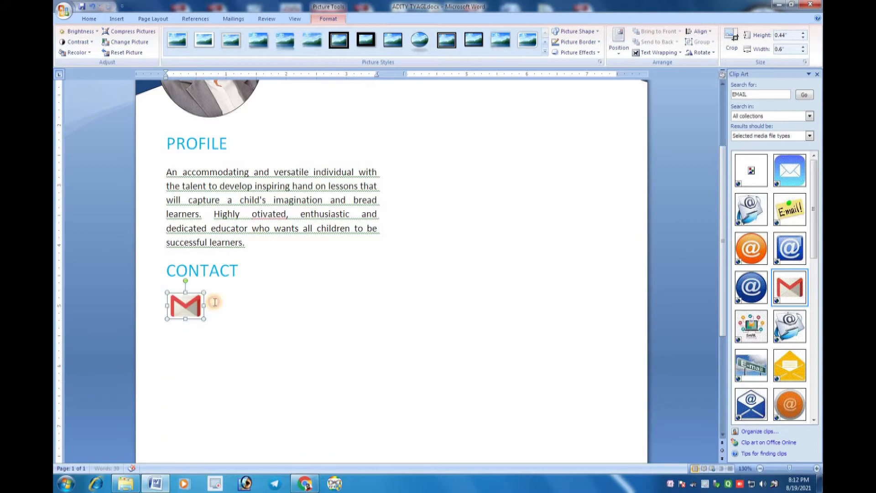
click(215, 302)
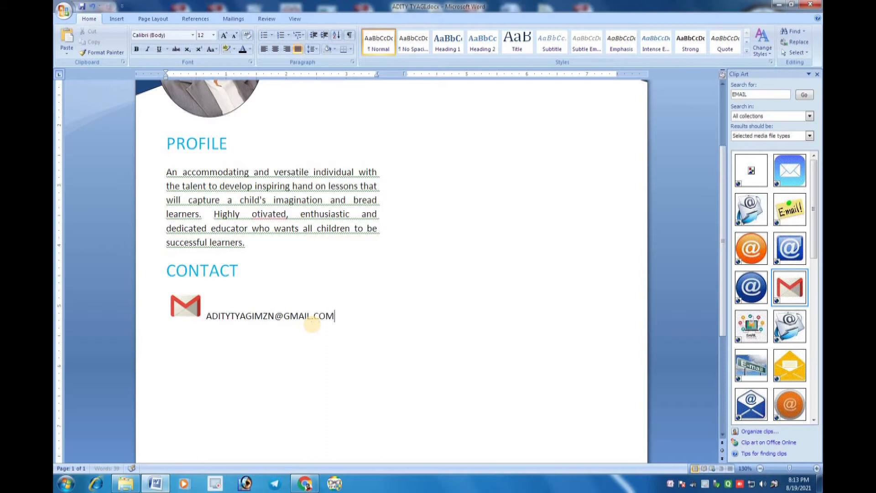
key(Return)
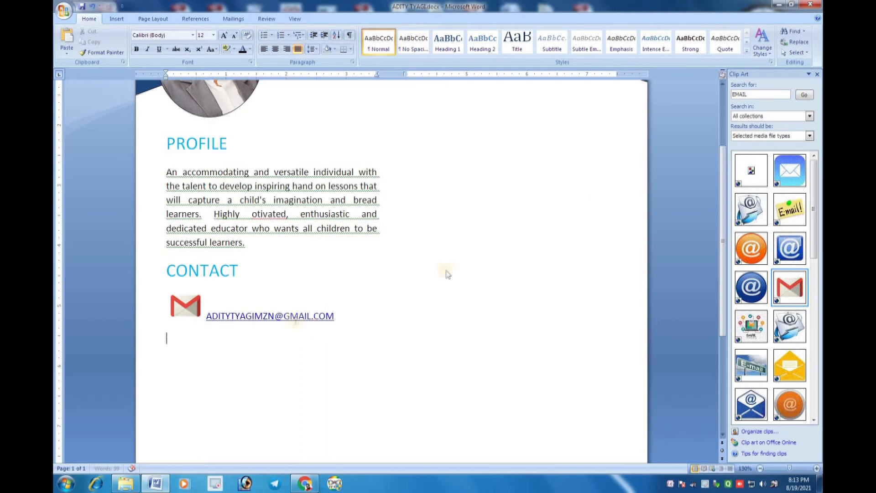
- Insert the tilted black smartphone clip art found with PHONE below the e-mail line, shrink it, and enter the phone number beside it
double_click(746, 94)
text(PHONE)
click(796, 95)
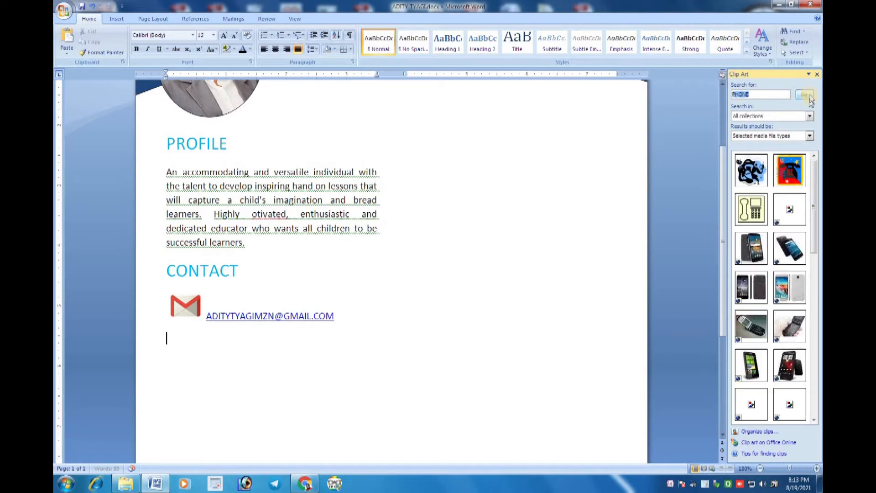
click(791, 246)
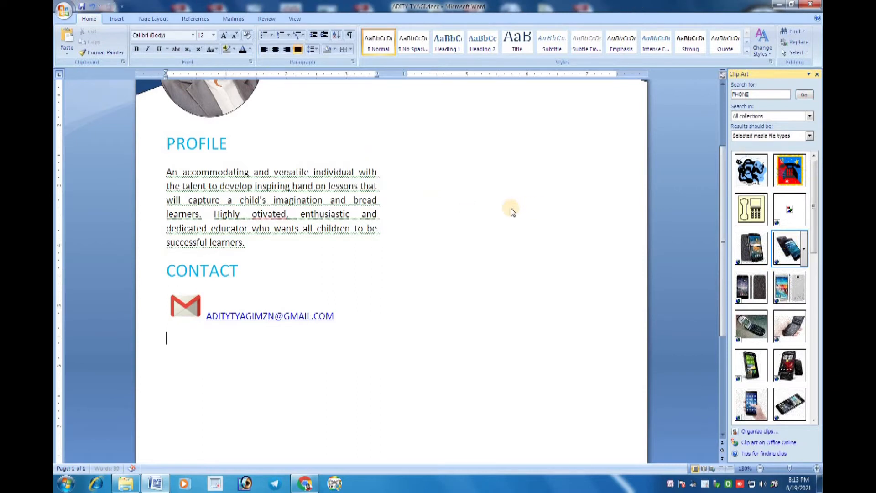
drag(378, 445, 207, 281)
click(208, 281)
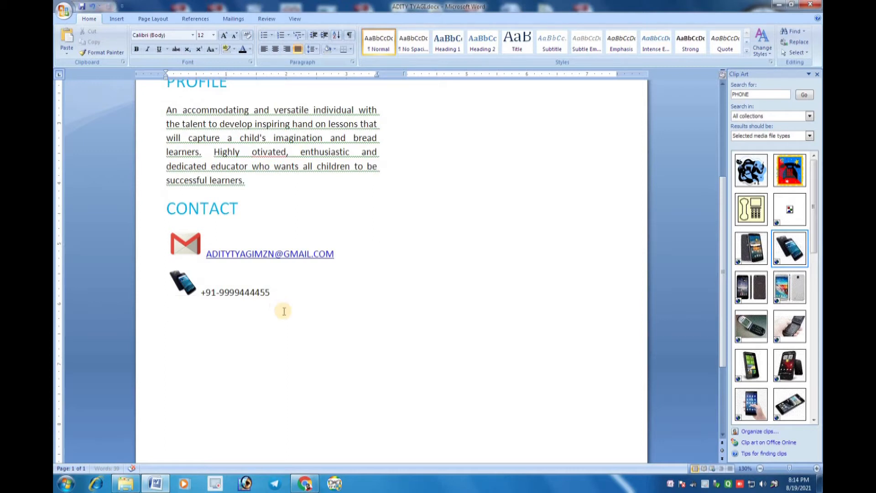
- Search clip art for HOME and insert the black house icon below the phone line
click(721, 94)
text(HOME)
click(806, 99)
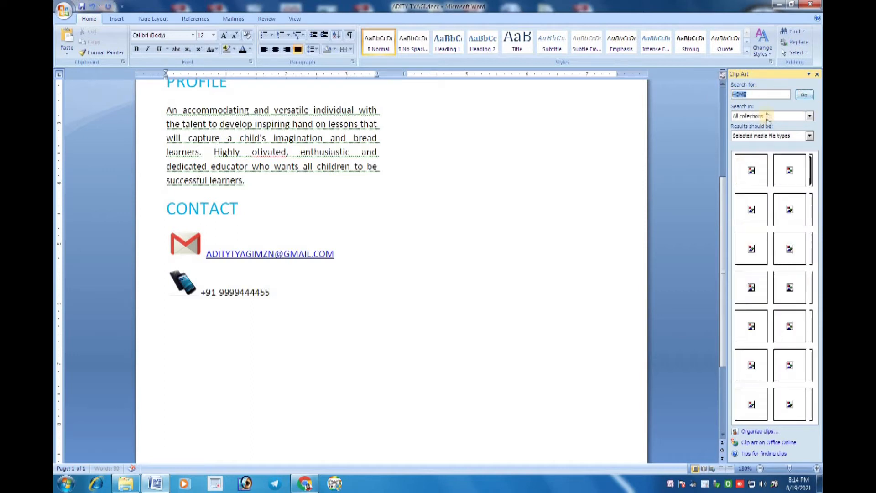
drag(812, 204, 807, 186)
click(794, 178)
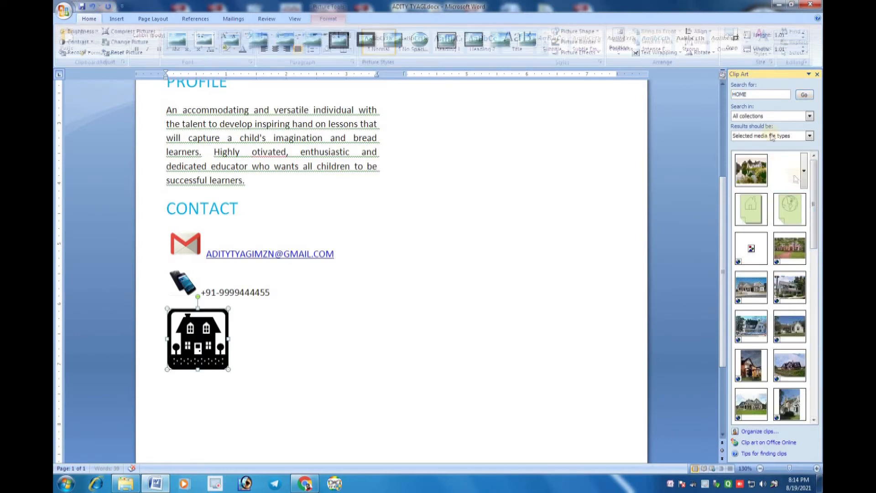
- Shrink the house icon to match the other contact icons and enter the complete postal address beside it
mouse_move(215, 340)
mouse_down()
mouse_move(200, 326)
mouse_move(199, 340)
mouse_up()
click(216, 317)
click(195, 341)
click(212, 318)
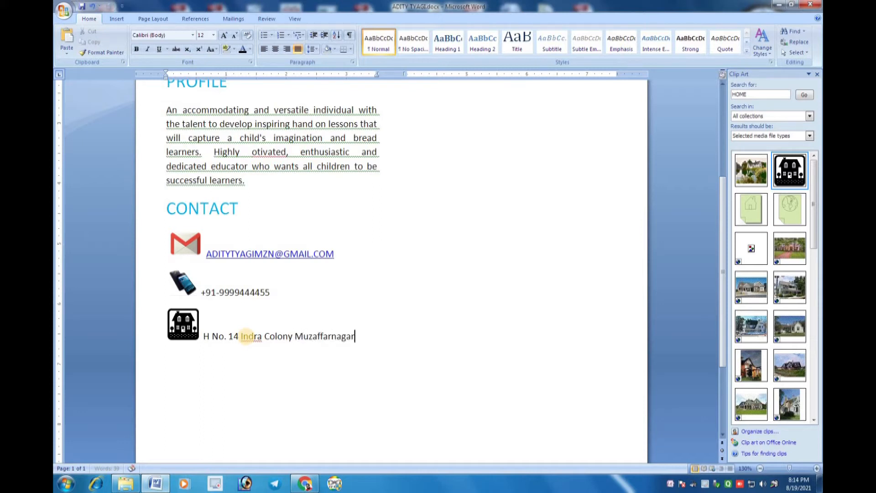
click(234, 336)
text(454)
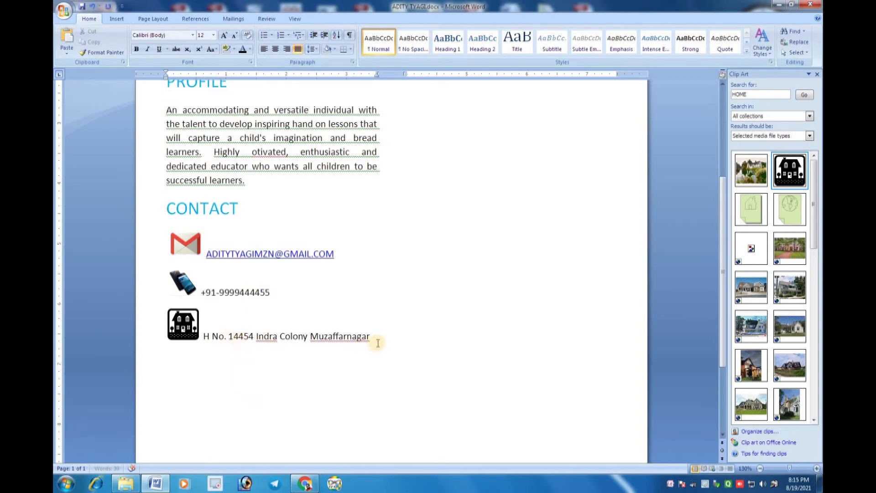
click(372, 336)
drag(240, 209, 170, 208)
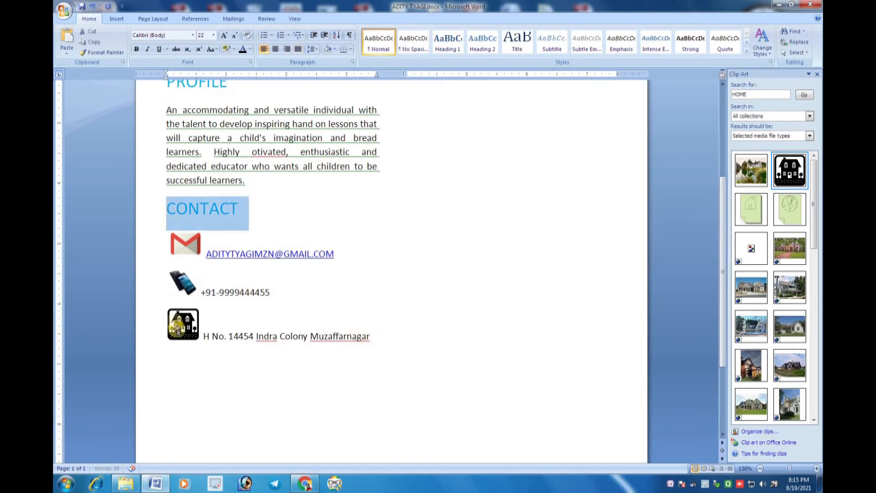
click(176, 362)
right_click(176, 365)
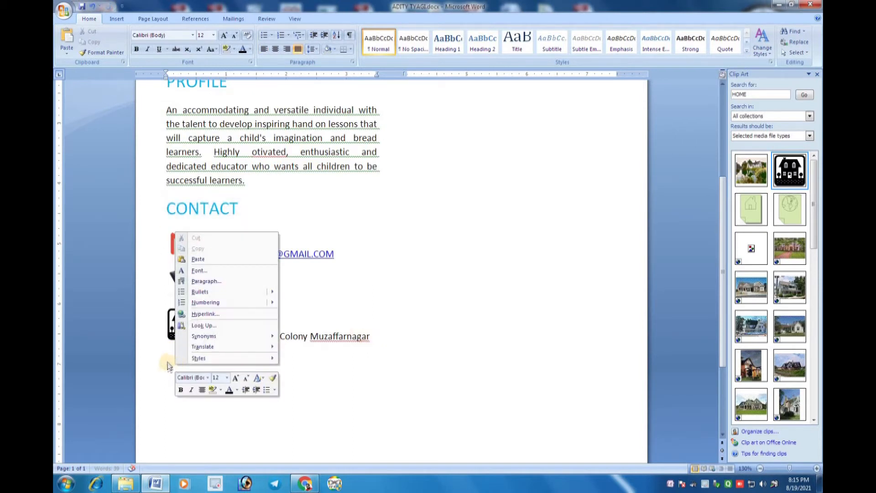
click(218, 210)
right_click(217, 210)
- Copy the CONTACT heading to the line below the address and change the copy's text to HOBBIES
triple_click(197, 208)
right_click(197, 207)
click(214, 224)
click(172, 363)
right_click(175, 364)
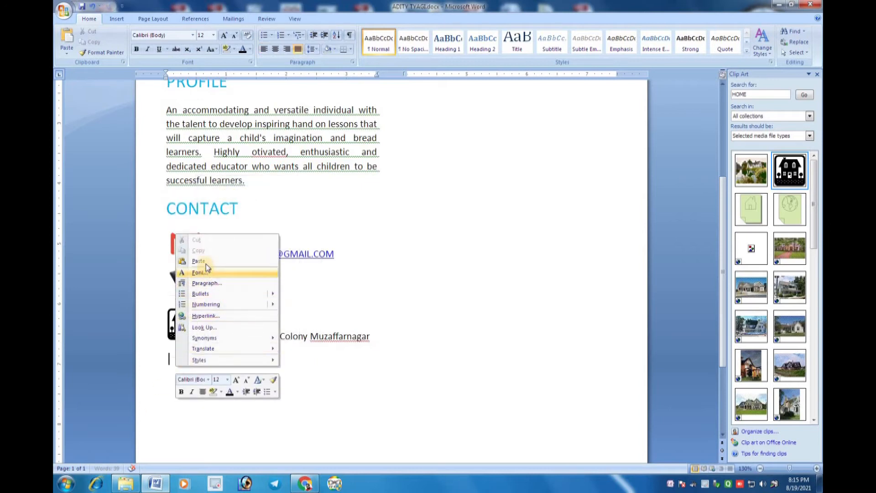
click(199, 261)
double_click(210, 367)
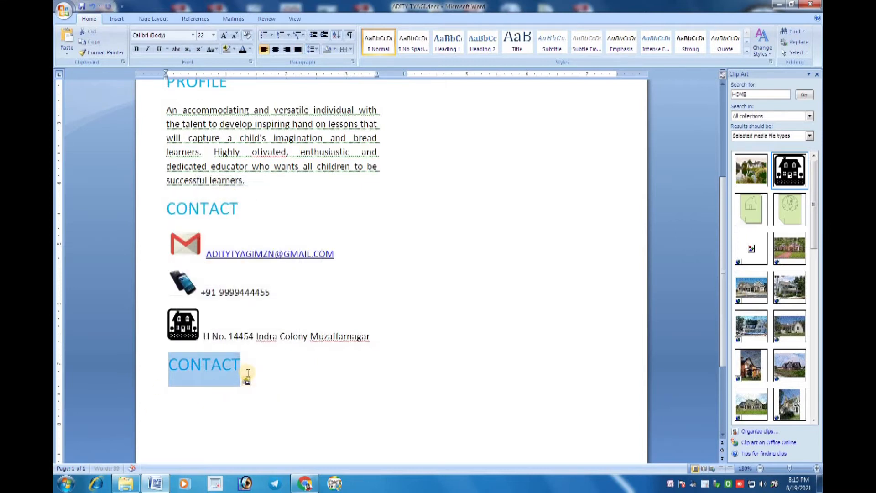
text(HOBBIES)
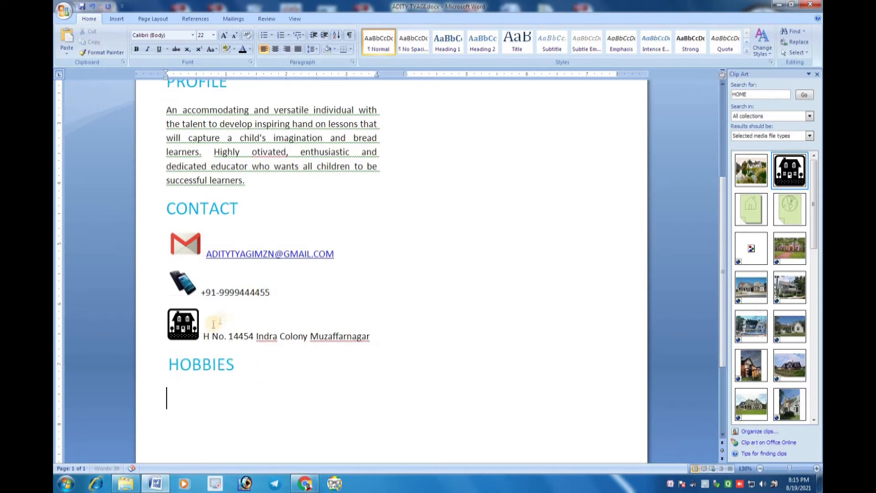
- Set the empty line below HOBBIES to font size 12 and black font color
click(213, 36)
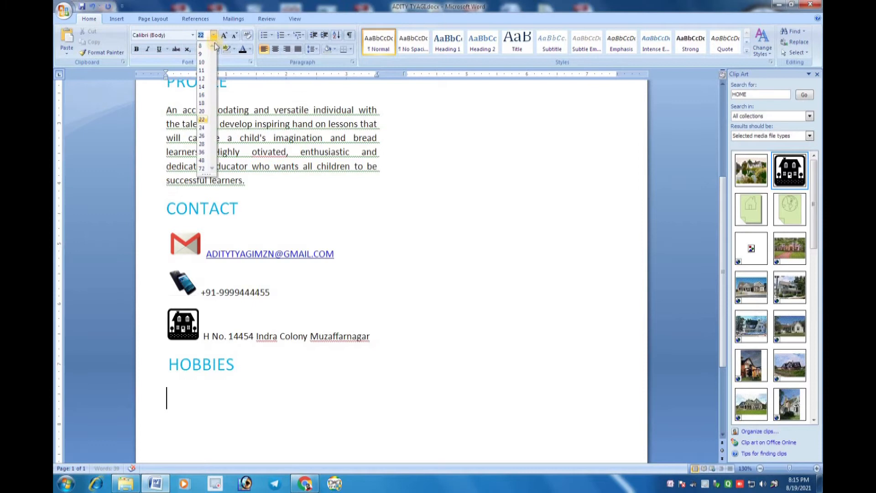
click(201, 79)
click(250, 50)
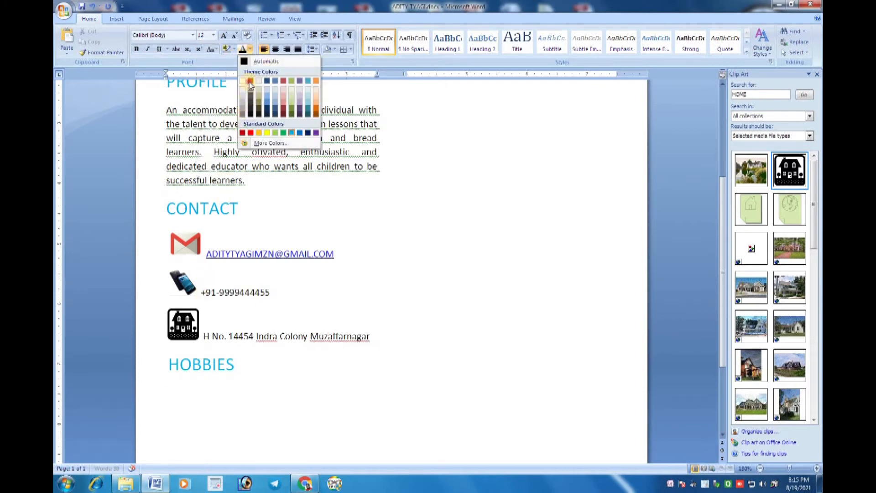
click(196, 417)
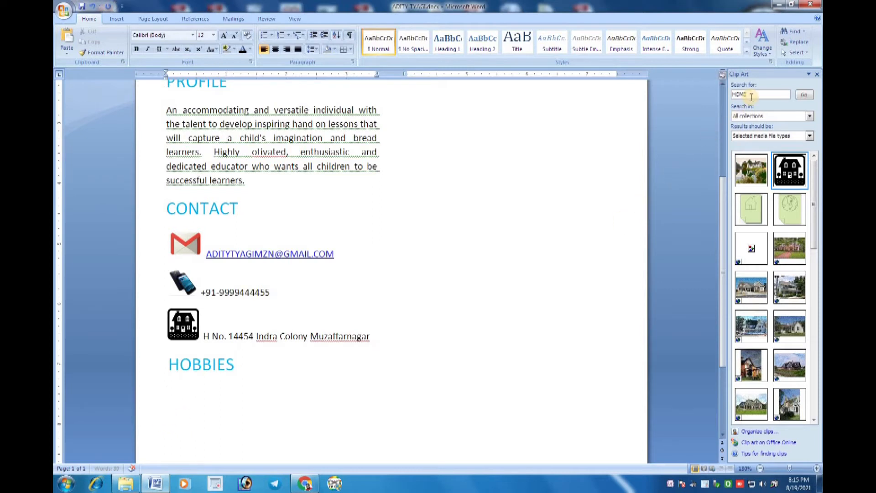
- Search all clip art collections for TREVELING and browse the image results
drag(750, 95, 728, 94)
text(TREVELING)
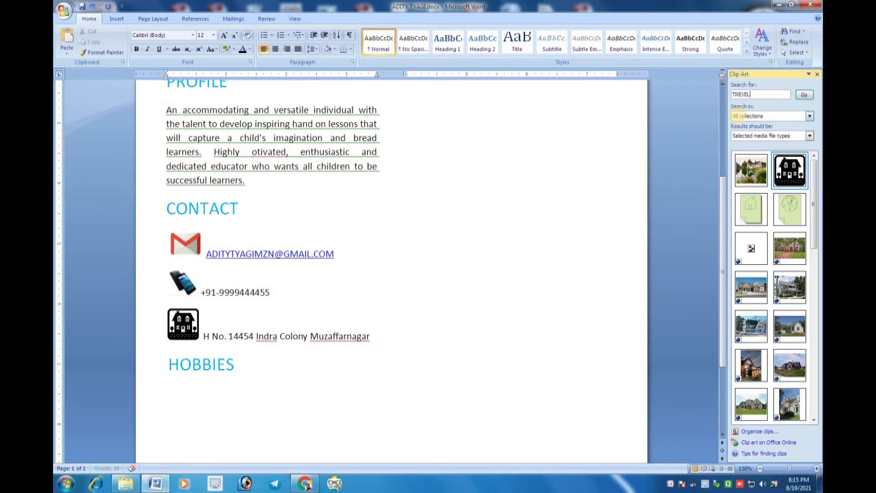
click(804, 94)
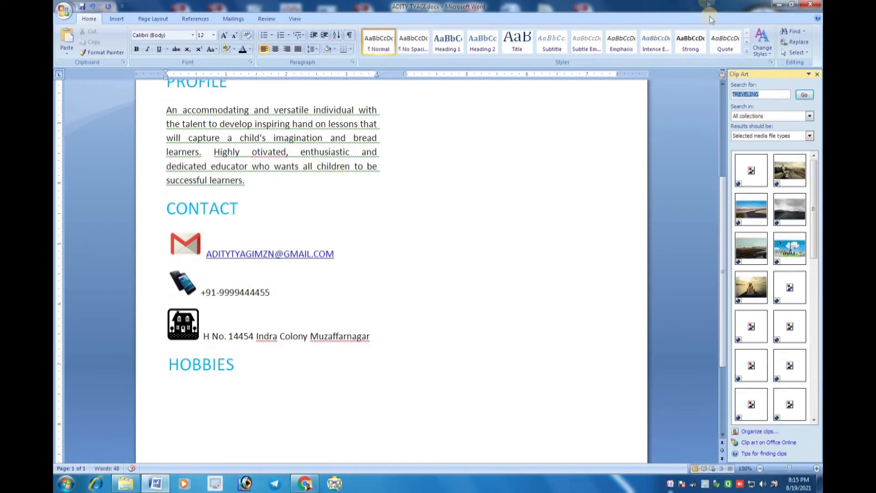
mouse_move(818, 218)
mouse_down()
mouse_move(819, 383)
mouse_move(816, 230)
mouse_up()
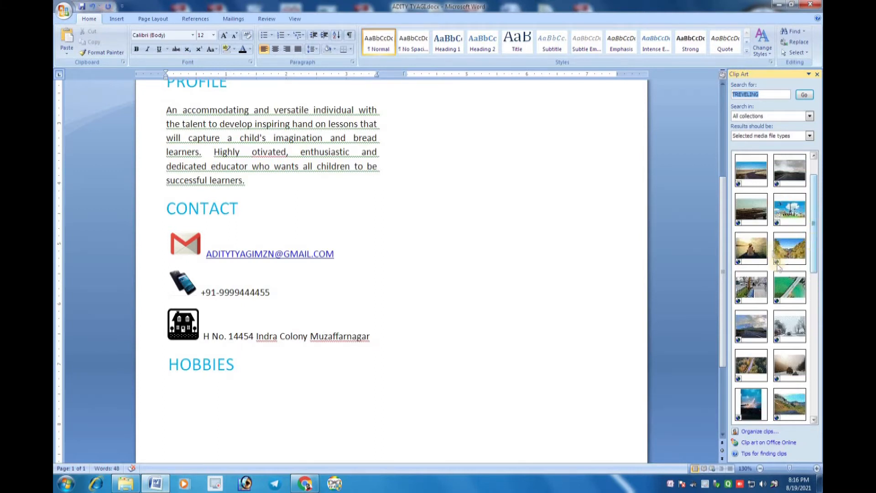
- Insert the street photo with green bicycles below HOBBIES, shrink it to about 0.4 by 0.6 inches, and label it Traveling
click(751, 287)
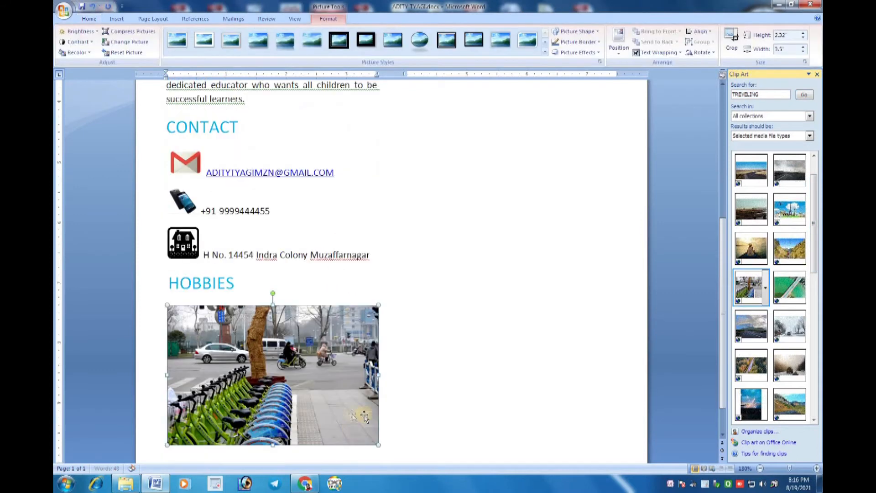
drag(229, 340, 204, 327)
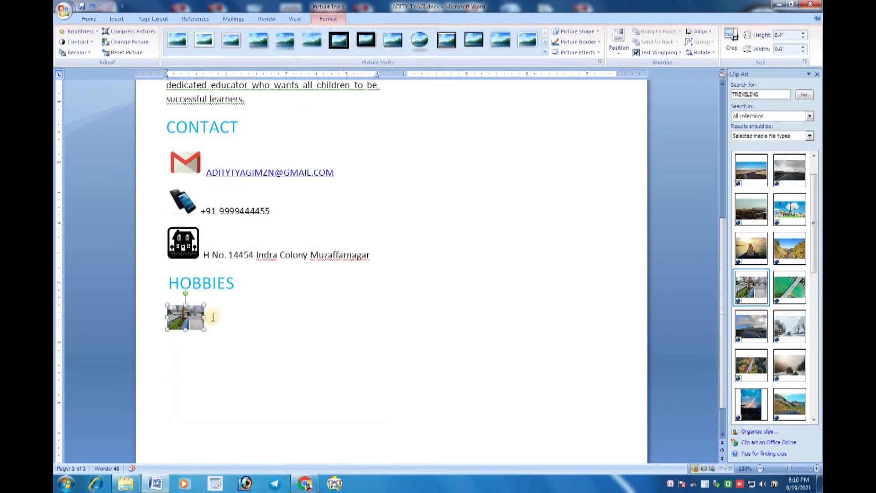
click(214, 319)
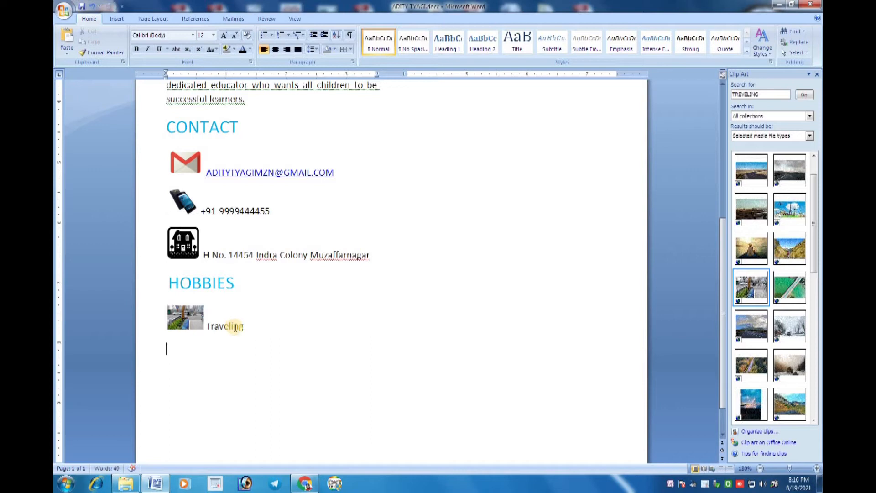
- Search all clip art collections for reading images for the next hobby
double_click(769, 95)
text(rea)
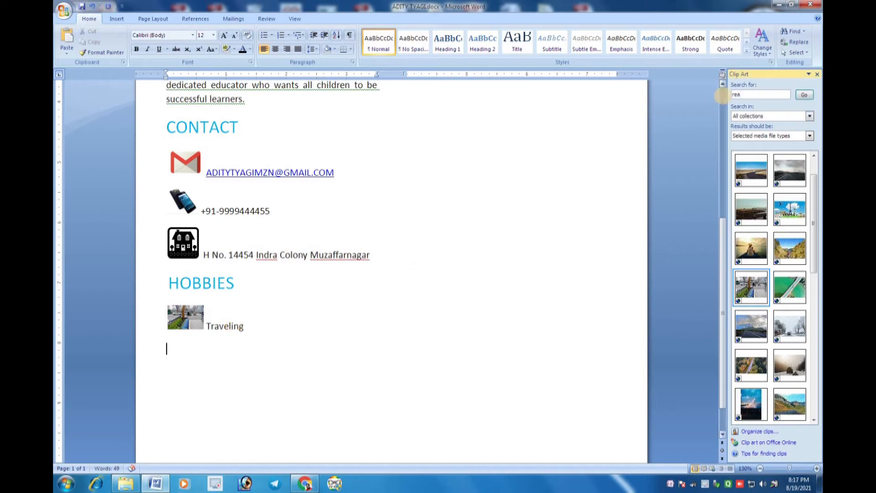
text(ding)
click(804, 95)
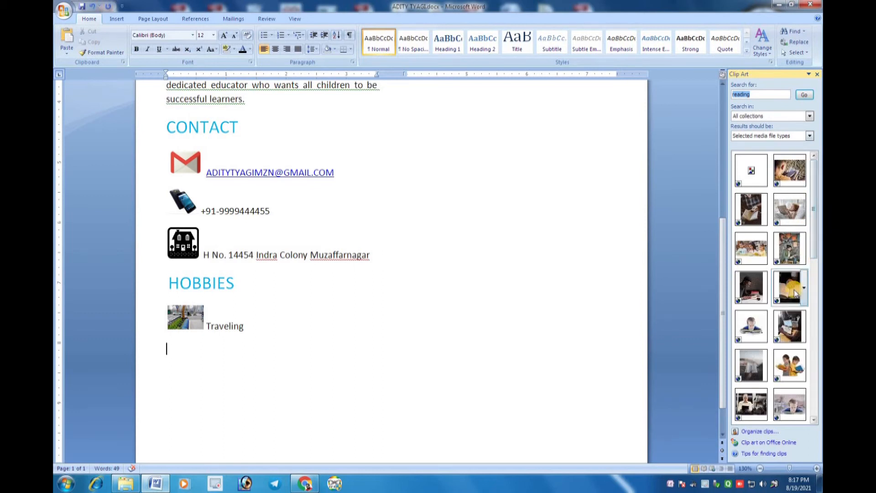
- Insert the picture of the boy reading a book below Traveling, shrink it to icon size, and label it Reading
click(794, 292)
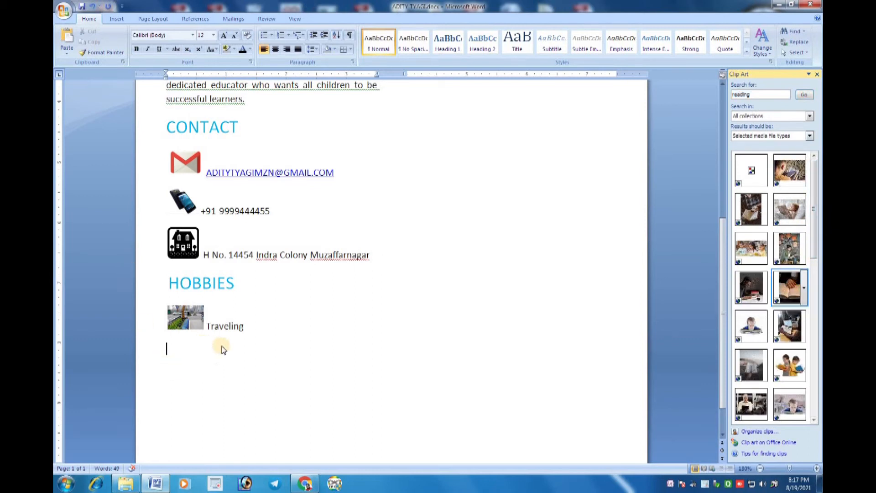
click(420, 271)
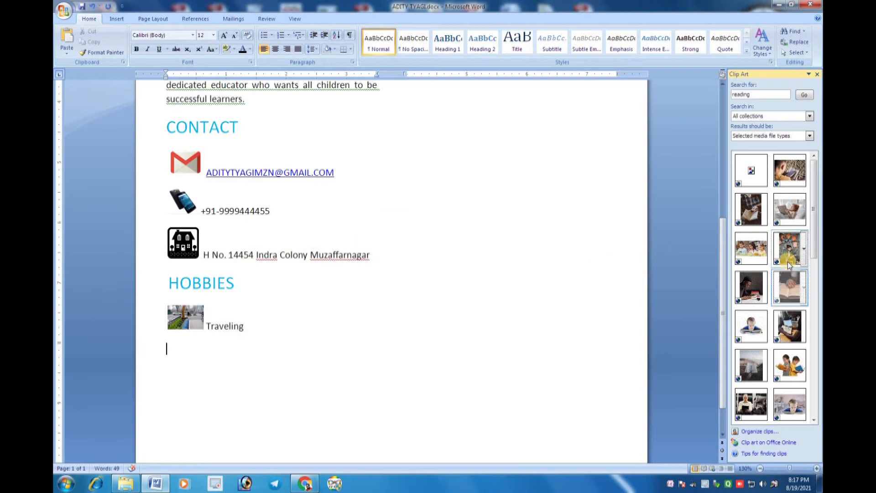
scroll(816, 241, down, 1)
click(751, 287)
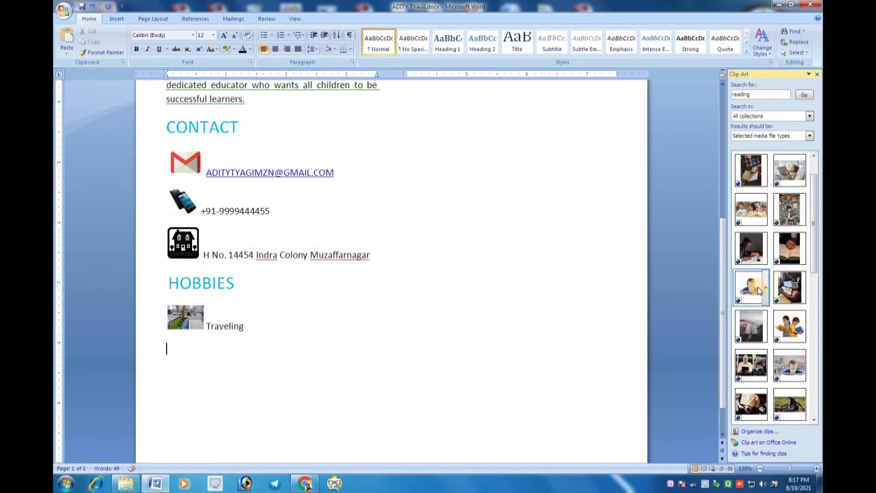
drag(619, 231, 432, 117)
scroll(456, 205, down, 5)
scroll(217, 374, down, 1)
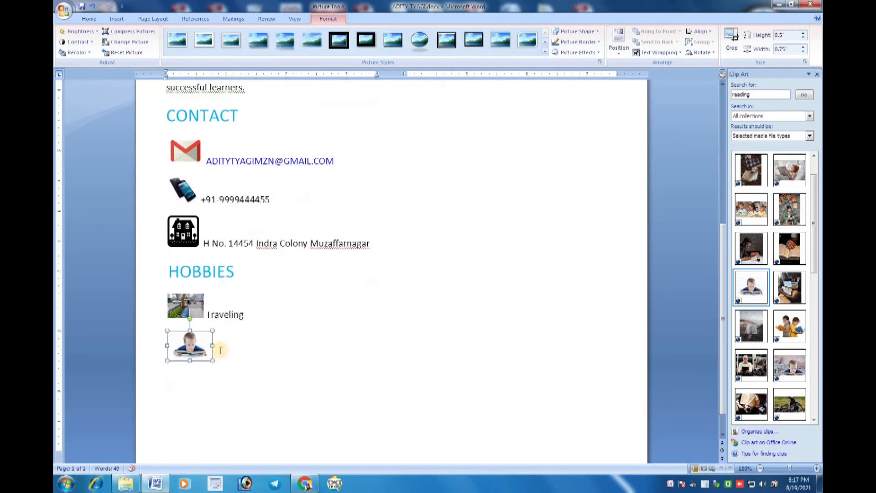
click(219, 341)
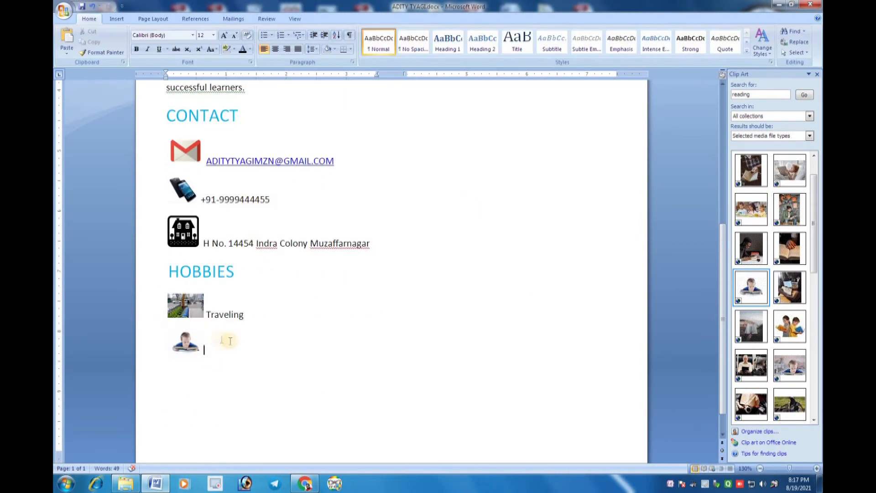
text(Reading)
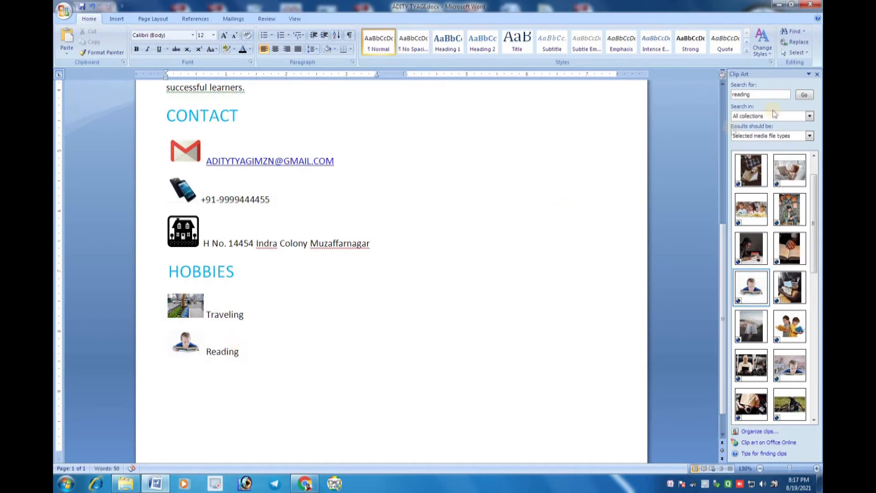
- Search all clip art collections for Music and insert the orange music note below the Reading line
drag(754, 97, 719, 96)
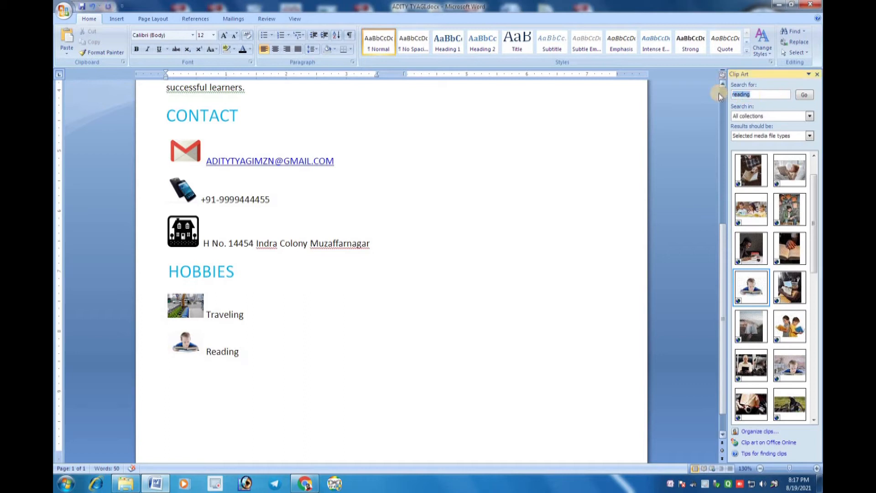
click(805, 95)
click(790, 170)
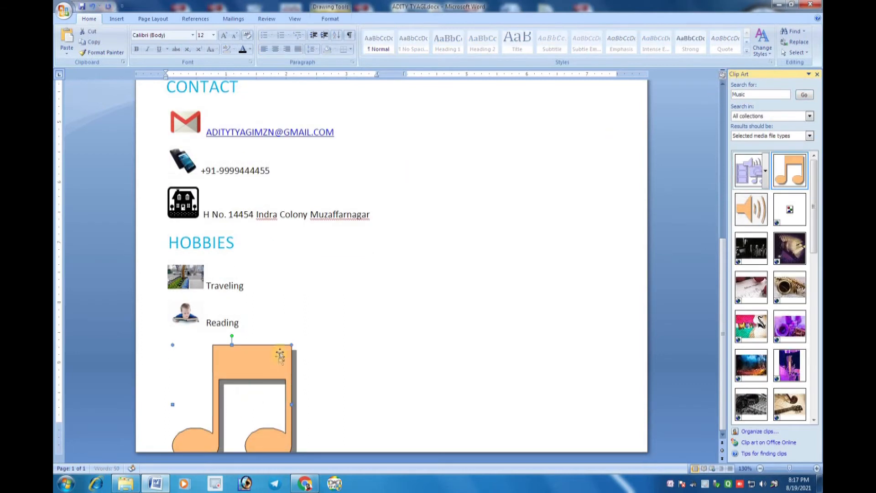
- Shrink the music note to icon size and position it below the reading picture
drag(292, 345, 227, 368)
drag(246, 402, 224, 374)
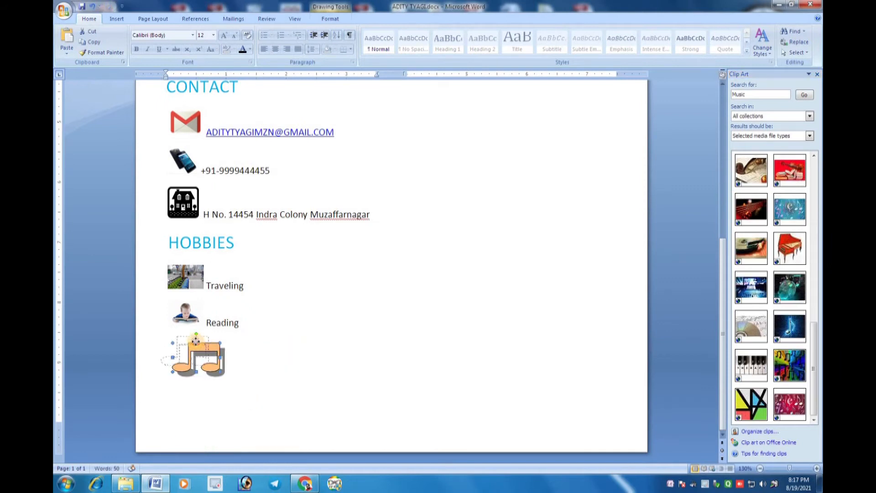
drag(192, 342, 174, 337)
click(210, 351)
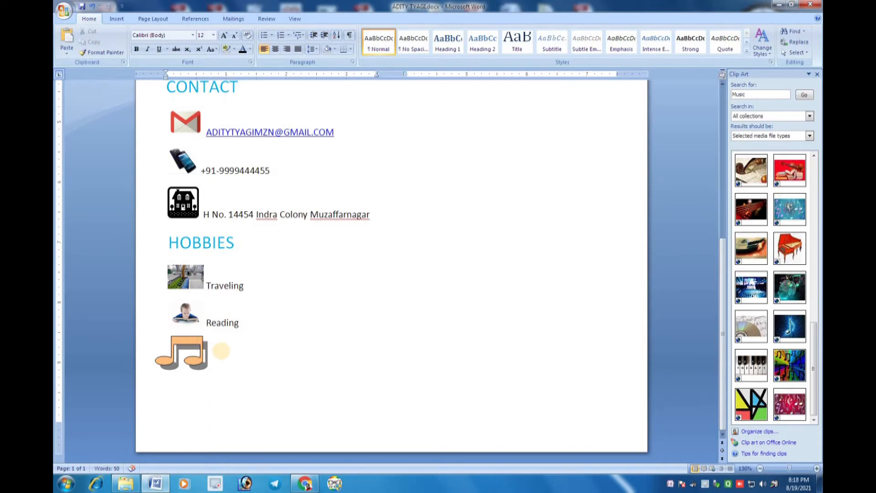
click(204, 355)
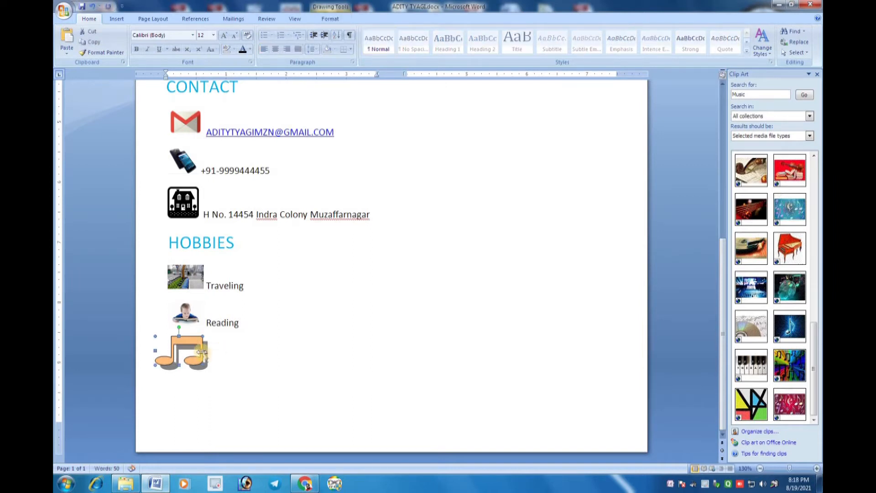
drag(189, 351, 202, 349)
click(207, 350)
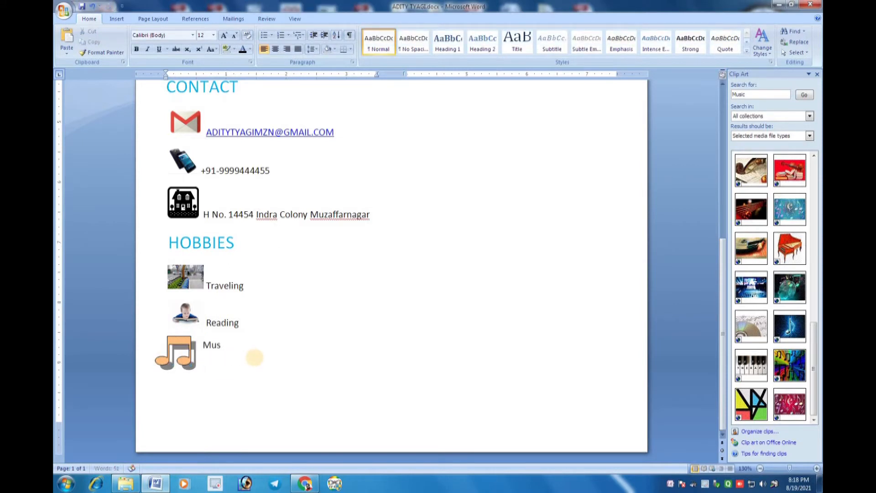
- Label the note Music and indent the Traveling, Reading and Music labels so they line up beside their icons
click(201, 345)
key(Tab)
key(Tab)
click(204, 285)
key(Tab)
click(259, 345)
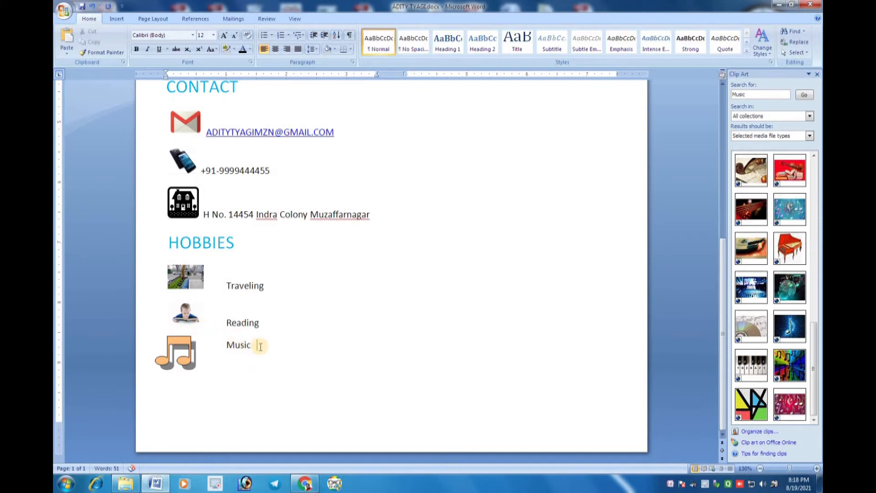
- Add an empty line below Music, then search all clip art collections for writing and browse the image results
key(Return)
click(715, 97)
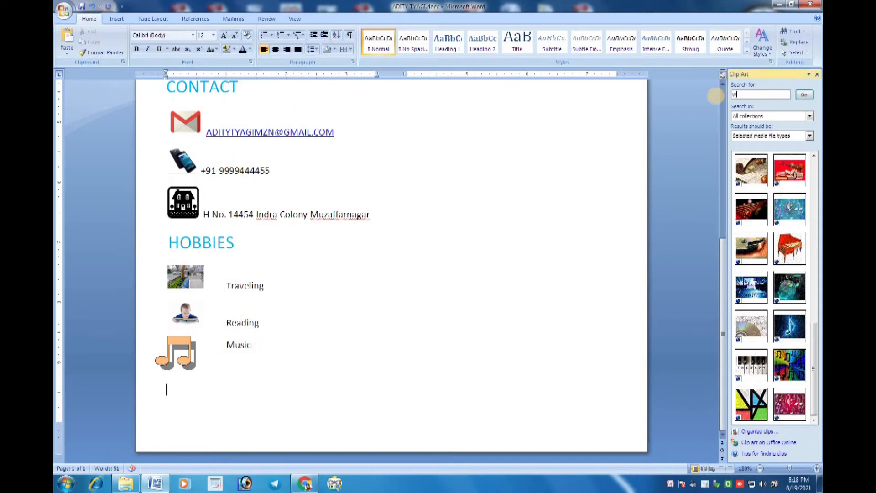
text(writing)
click(804, 94)
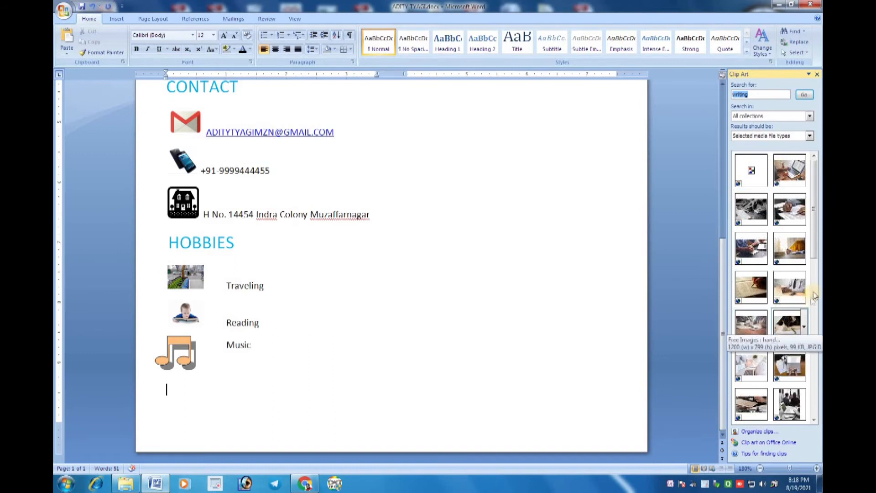
drag(815, 239, 815, 282)
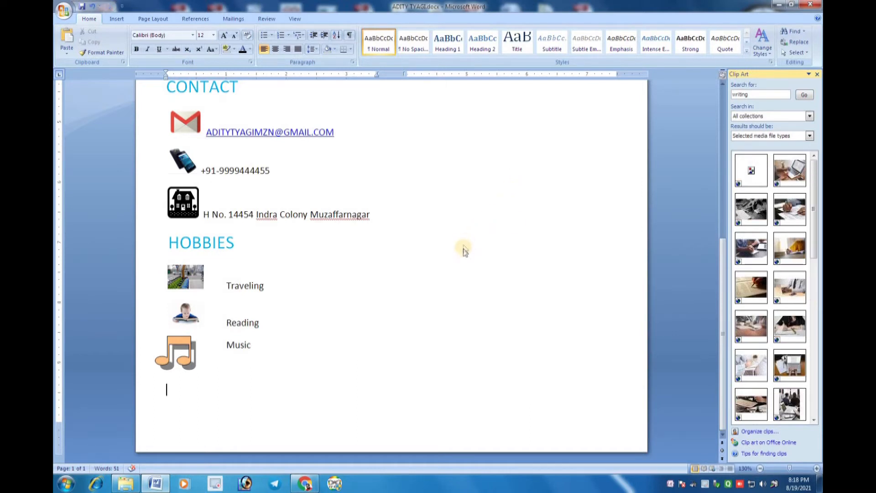
scroll(751, 365, down, 1)
scroll(745, 320, down, 1)
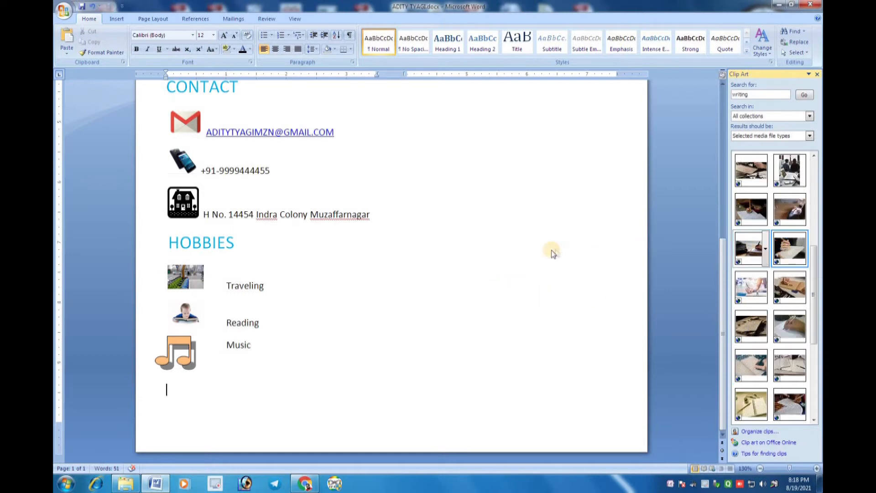
- Insert the photo of a hand writing in a spiral notebook and shrink it to 0.78 by 1.17 inches
scroll(550, 283, up, 5)
scroll(552, 263, up, 3)
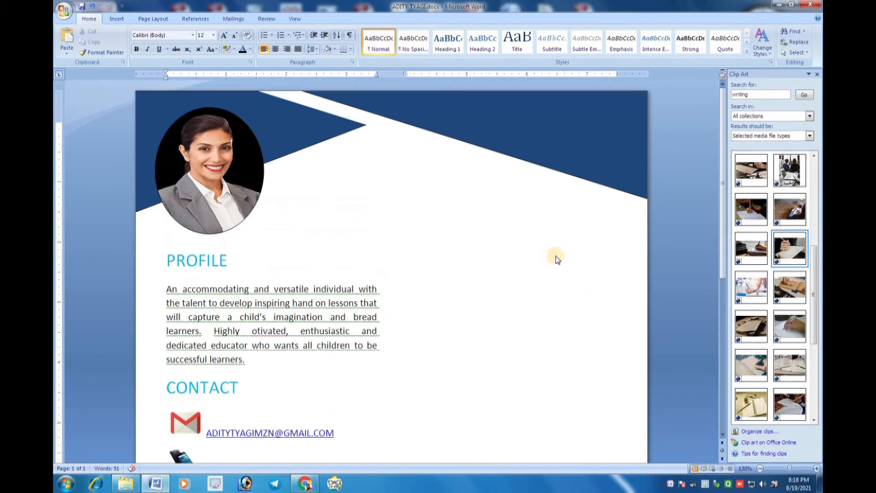
ctrl+scroll(550, 270, down, 3)
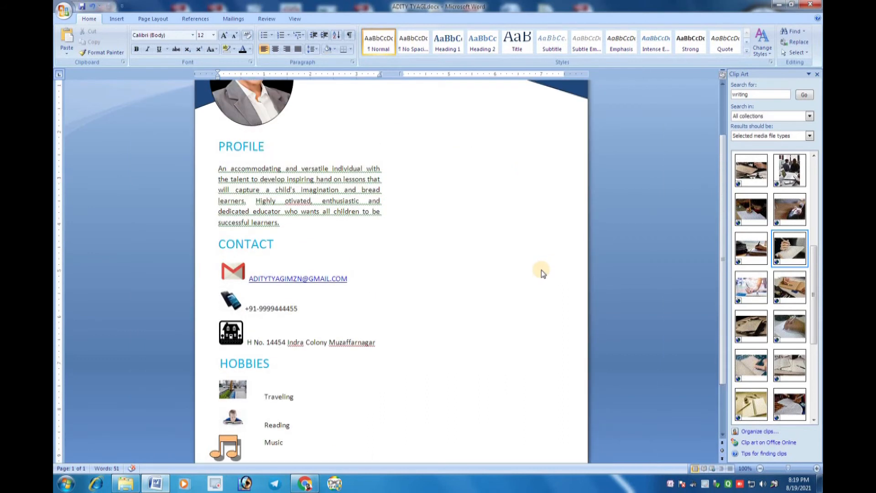
scroll(541, 270, down, 2)
scroll(790, 214, up, 1)
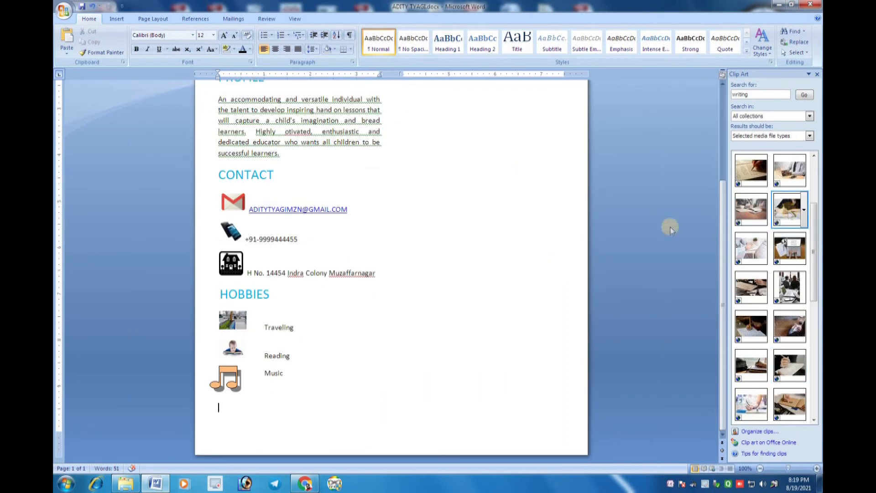
scroll(383, 261, up, 5)
click(445, 192)
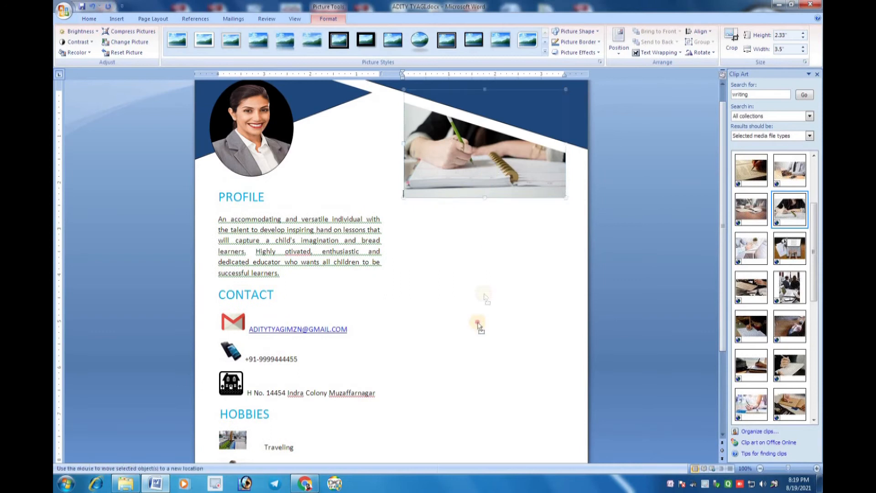
drag(566, 90, 458, 161)
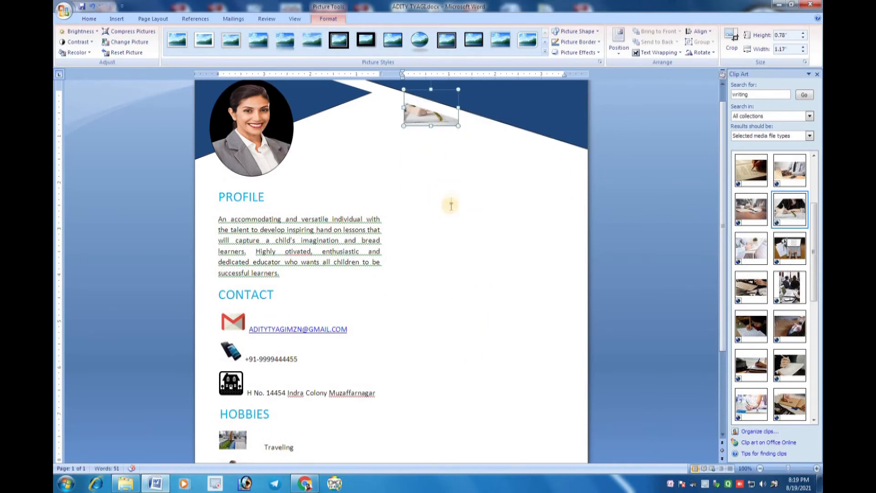
- Set the text wrapping of the blue header shape overlapping the writing picture to Behind Text
ctrl+scroll(446, 189, down, 3)
click(274, 118)
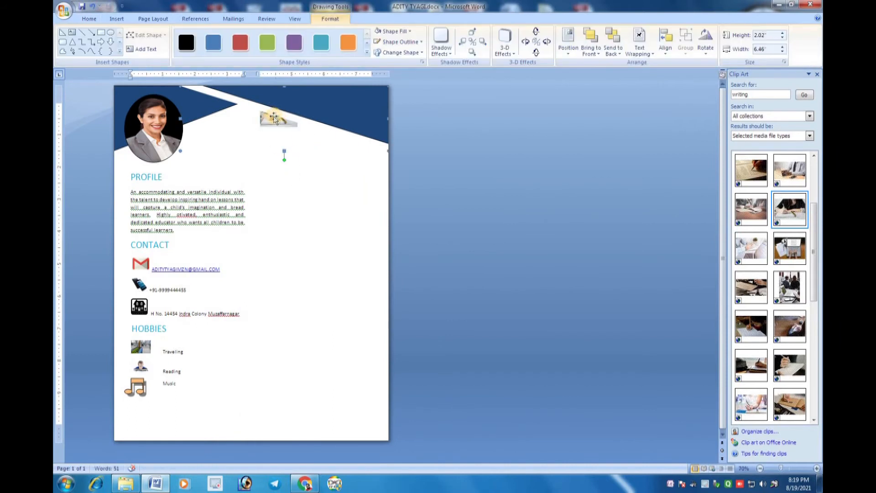
click(638, 49)
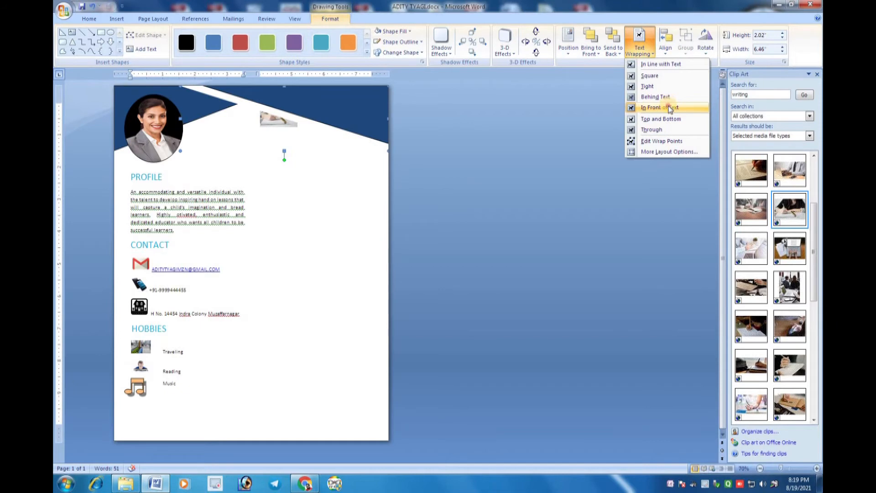
click(657, 97)
- Set the text wrapping of the writing picture to In Front of Text
click(275, 121)
double_click(276, 120)
click(663, 52)
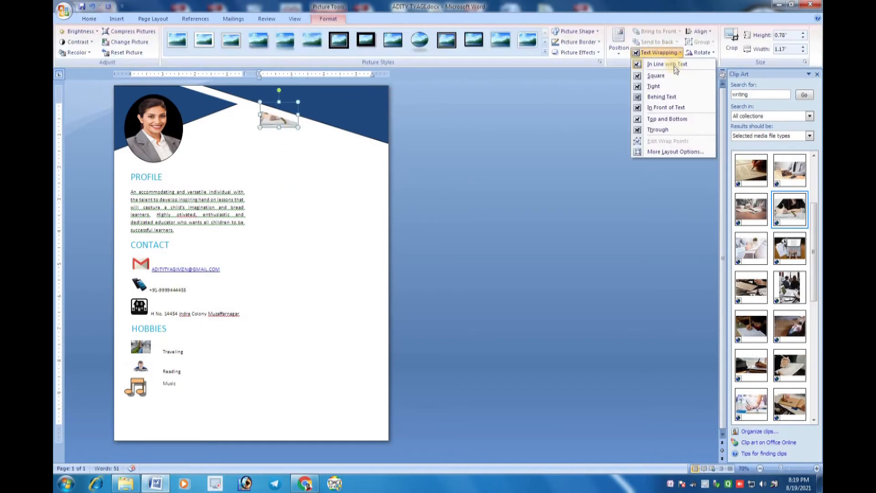
click(677, 108)
- Move the writing picture below the music note and shrink it to 0.39 by 0.59 inches
drag(296, 110, 137, 413)
ctrl+scroll(179, 382, up, 7)
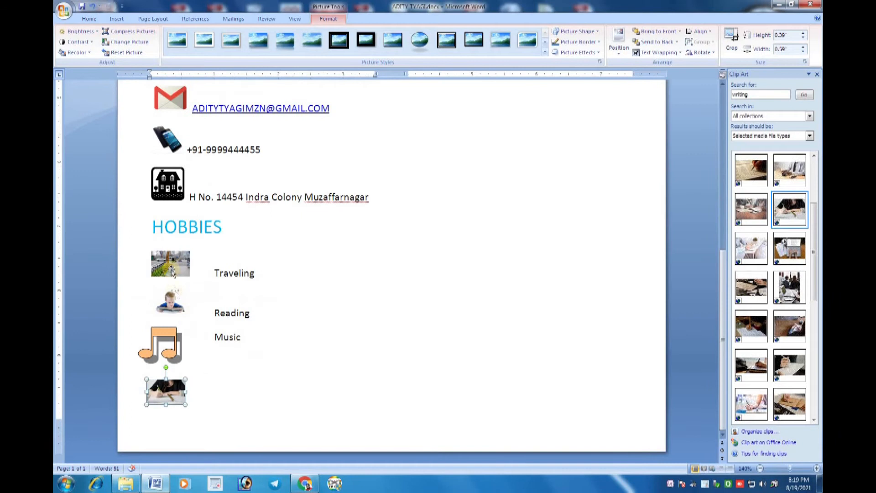
drag(172, 387, 167, 381)
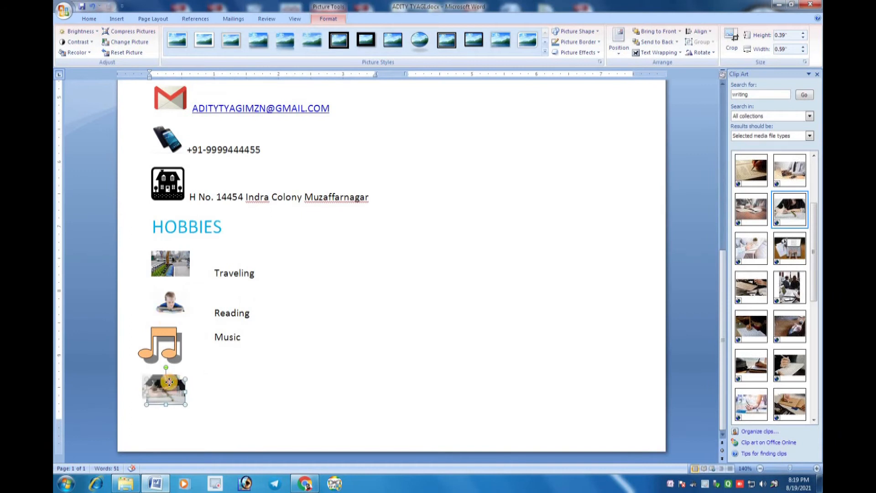
- Shrink the music note further and label the picture below it Writing
click(171, 341)
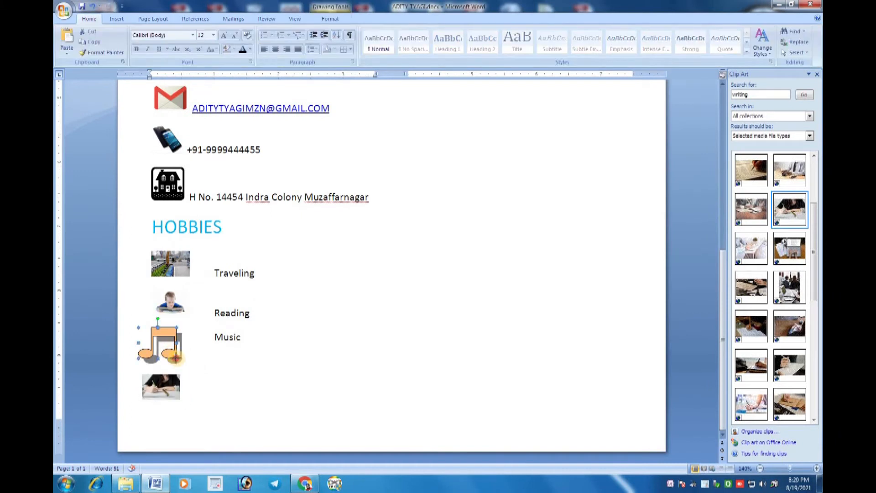
drag(166, 343, 162, 337)
click(178, 392)
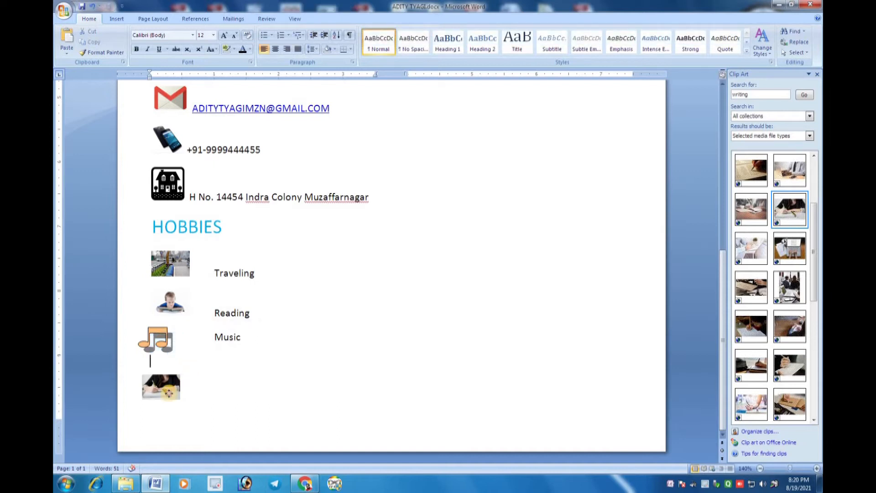
click(196, 384)
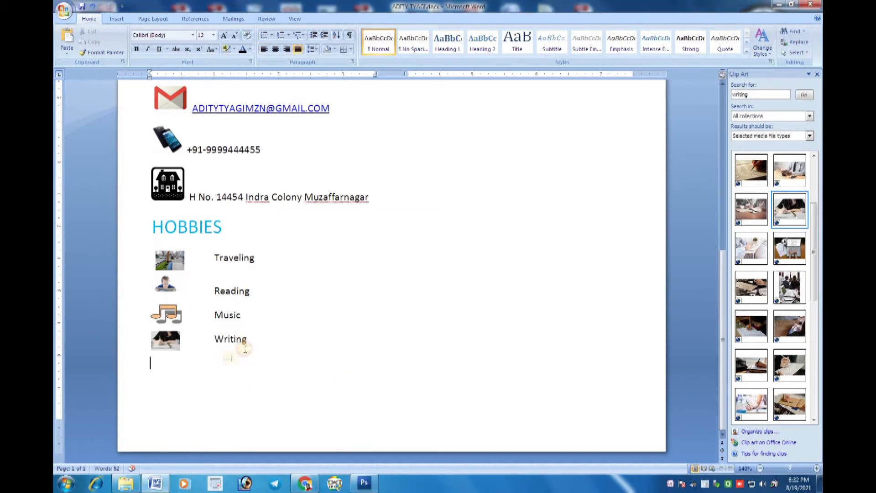
- Copy the PROFILE heading into the right column level with the original and select the pasted heading's text
click(225, 360)
key(ctrl+Home)
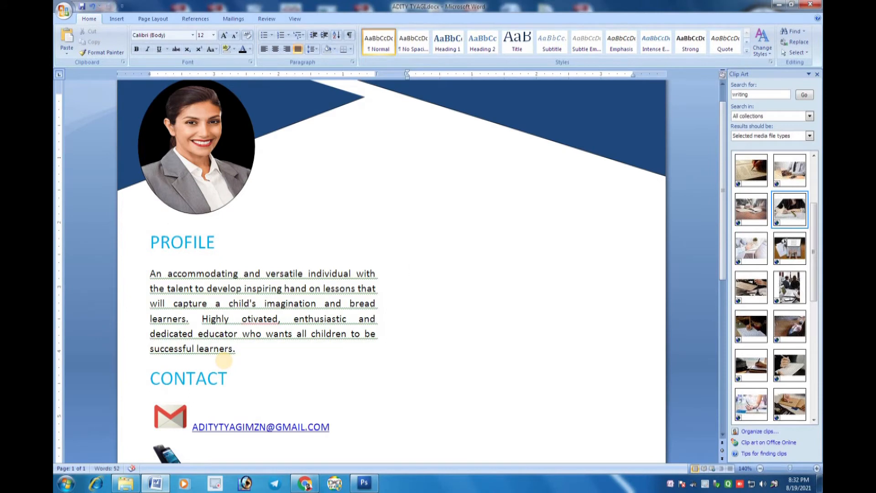
double_click(180, 243)
right_click(183, 242)
click(206, 258)
click(407, 244)
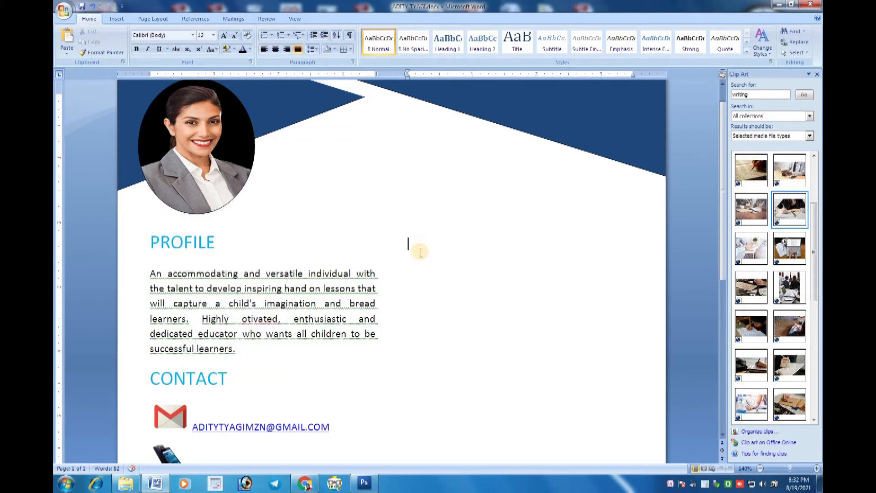
right_click(410, 244)
click(438, 271)
triple_click(466, 252)
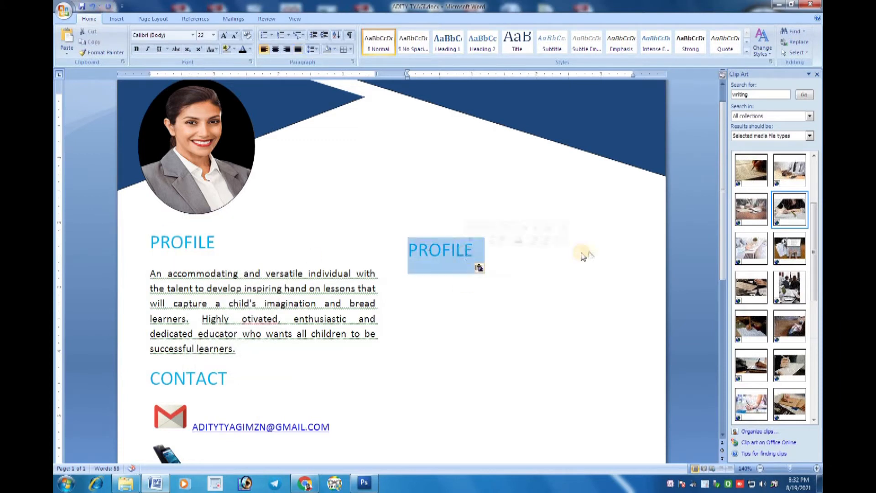